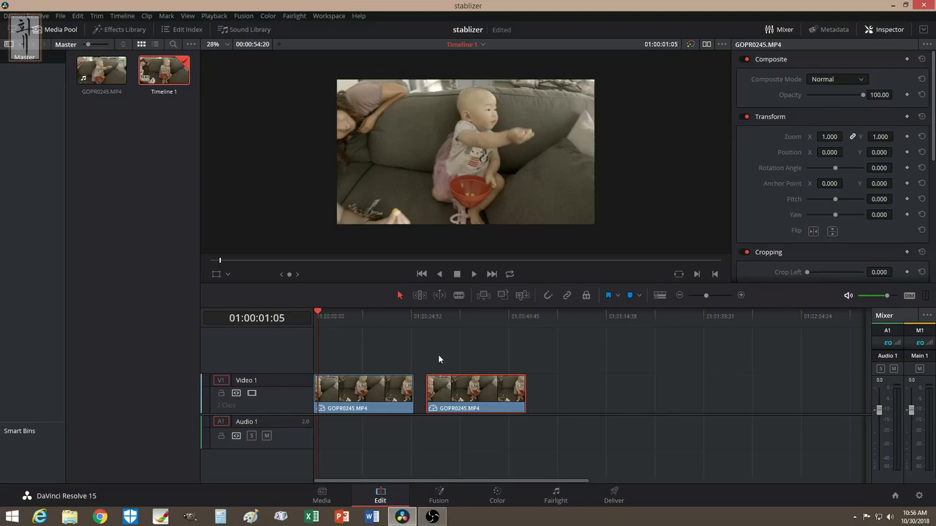
- Play the original shaky clip from the timeline start, then rewind the playhead to the start
left_click_drag(320, 314, 312, 307)
key("space")
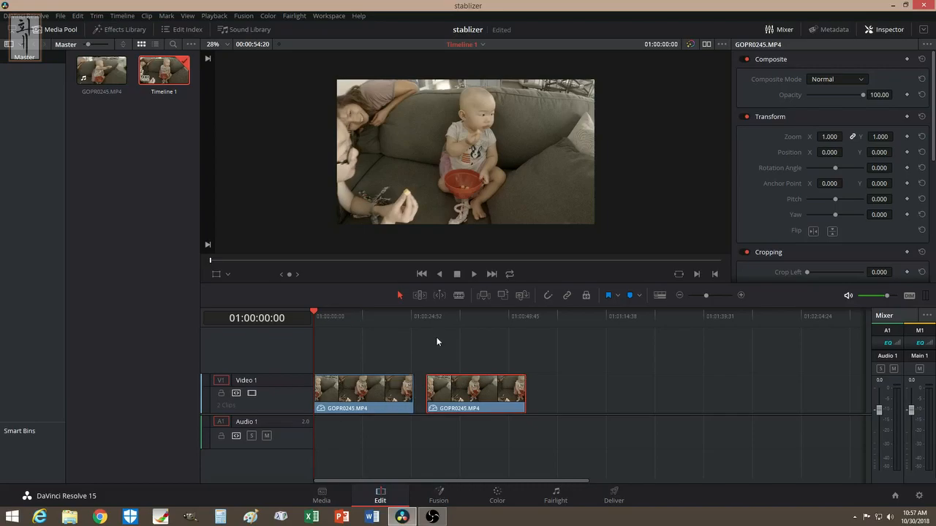
left_click(474, 275)
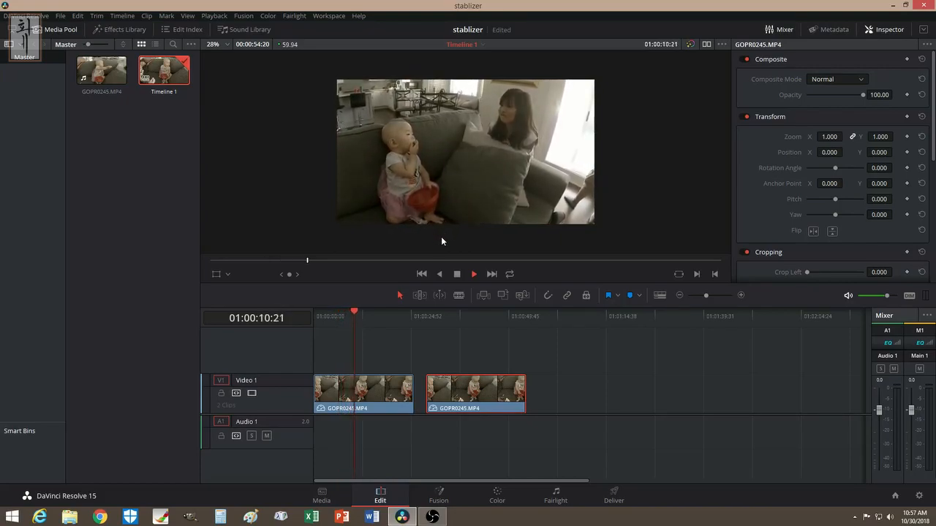
left_click(457, 274)
left_click_drag(364, 314, 308, 314)
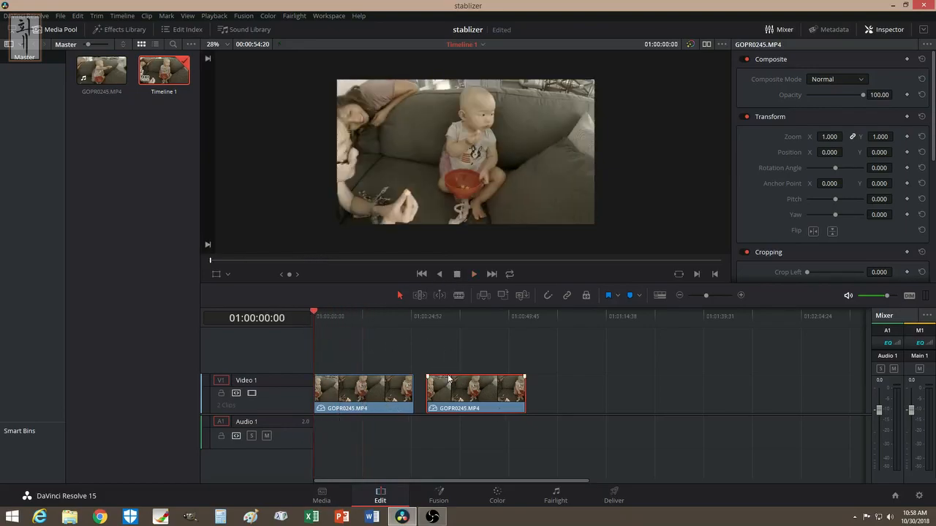
- On the Color page, add serial node 02 to both clips, then reselect clip 01
left_click(497, 496)
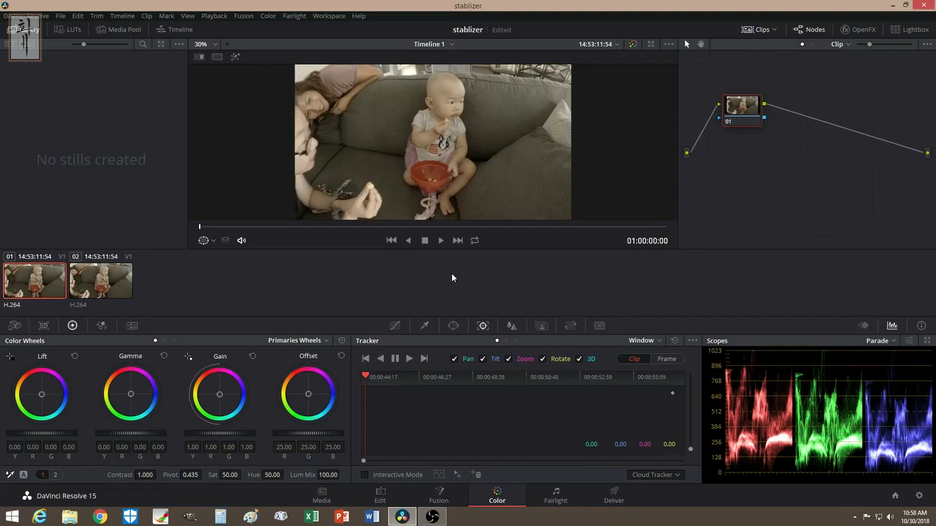
key("alt+s")
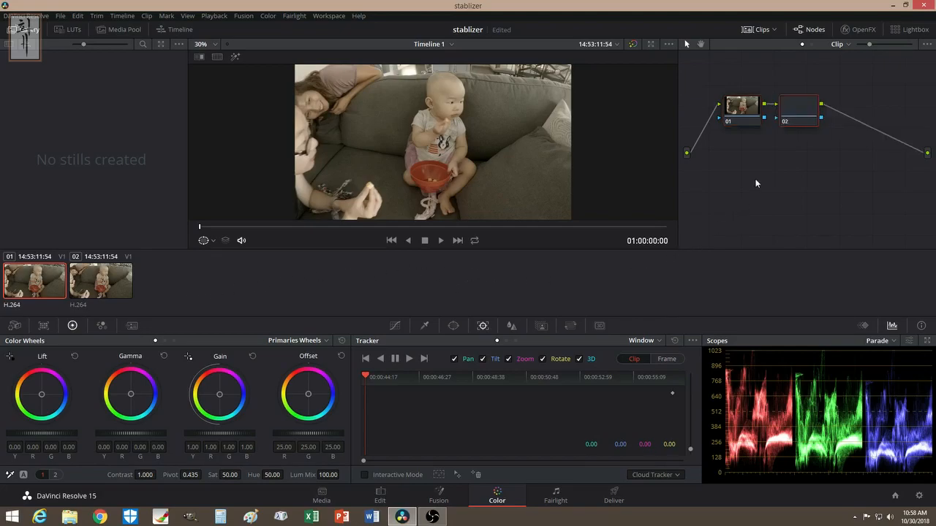
left_click(92, 292)
key("alt+s")
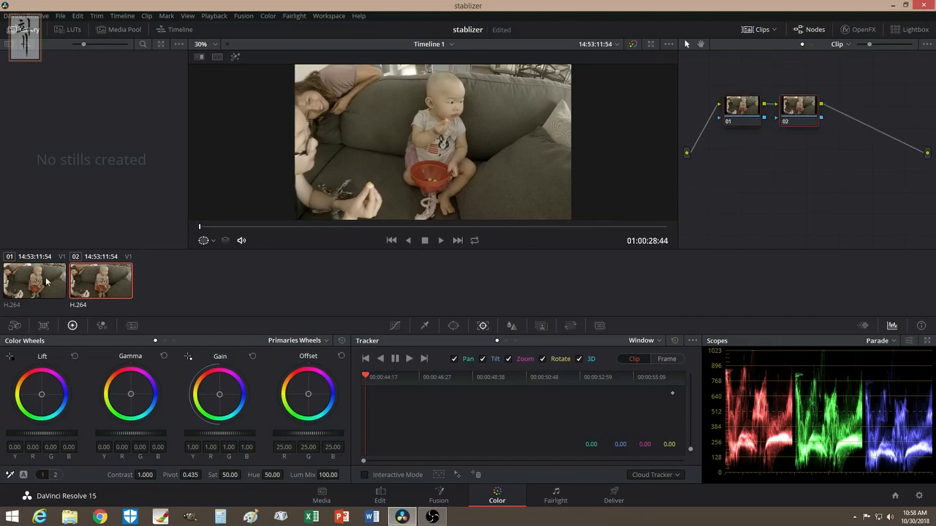
left_click(35, 282)
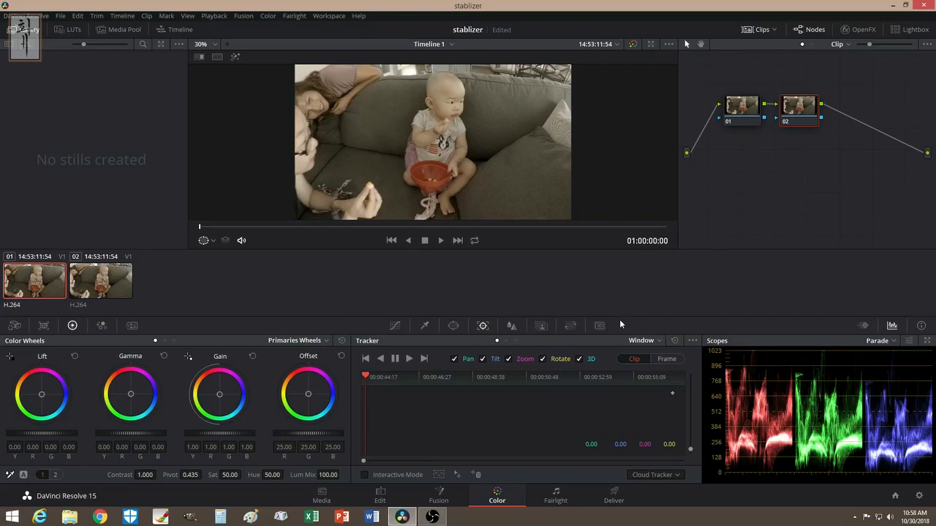
- Show the Tracker palette and set its mode to Stabilizer
left_click(453, 325)
left_click(482, 326)
left_click(658, 341)
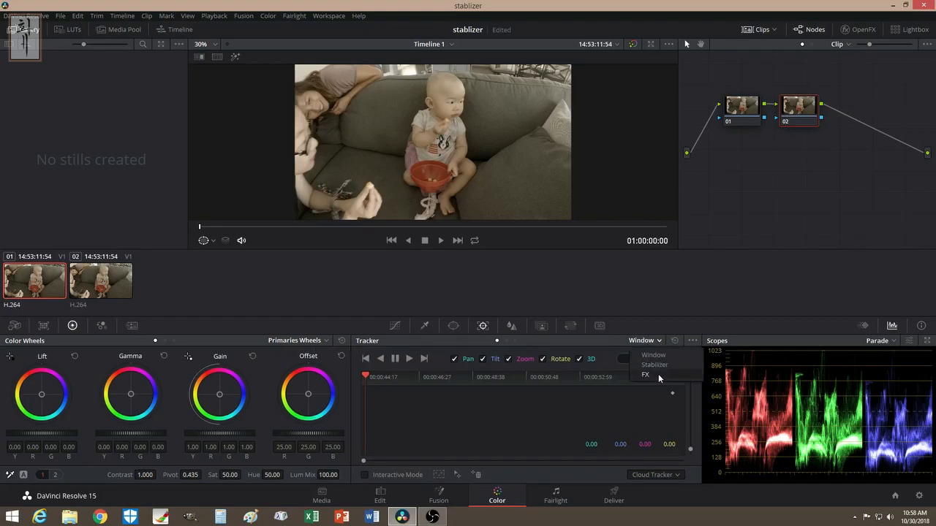
left_click(663, 369)
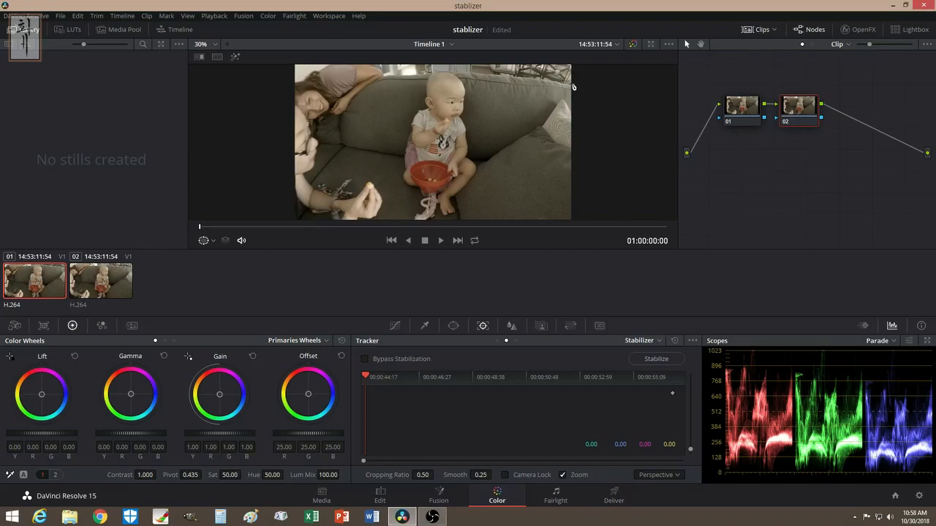
- Set the stabilizer Cropping Ratio to 0.25, keeping Perspective as the motion model
left_click_drag(425, 477, 398, 477)
left_click(650, 475)
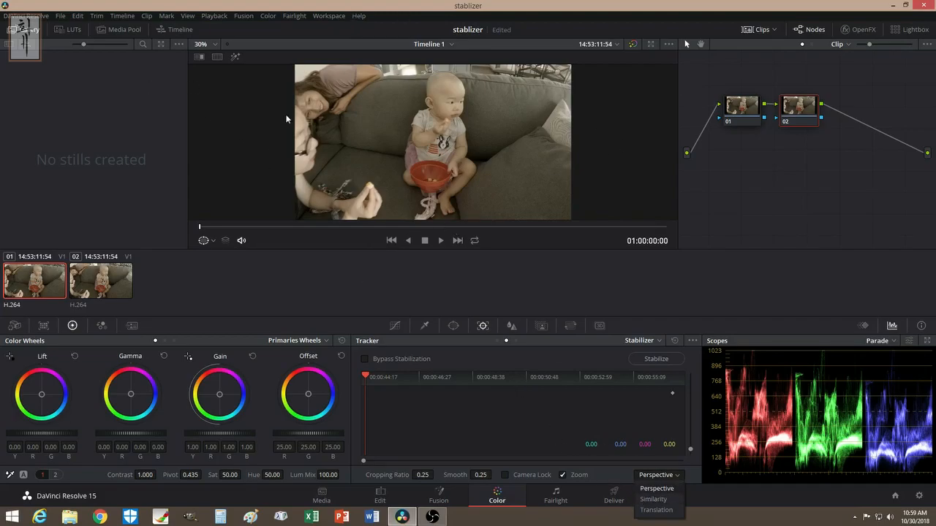
left_click(654, 489)
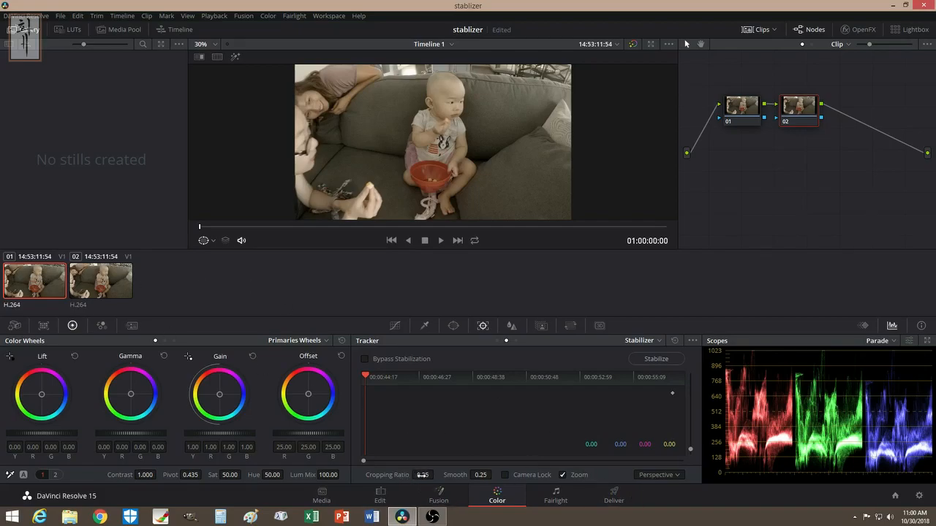
- Run Stabilize on clip 01's node 02
left_click(657, 359)
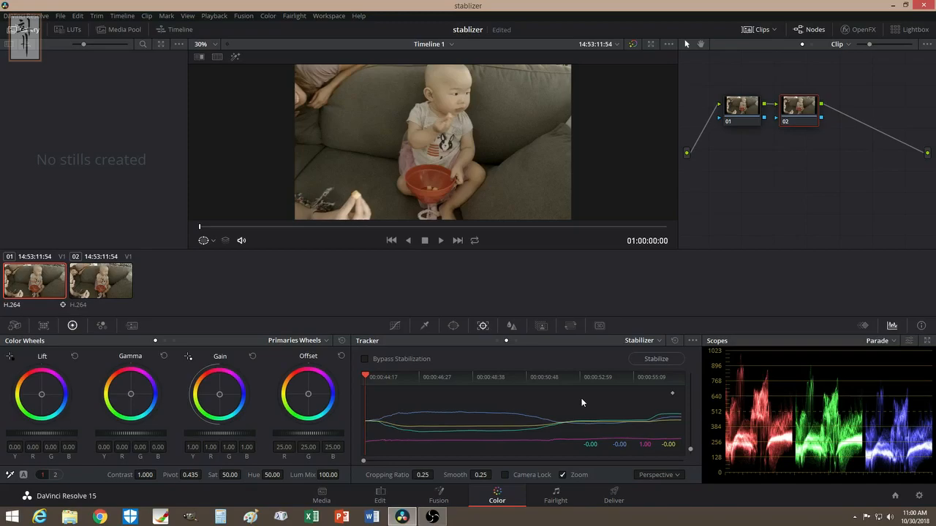
- Play back the stabilized clip 01, then return to its first frame
left_click(440, 248)
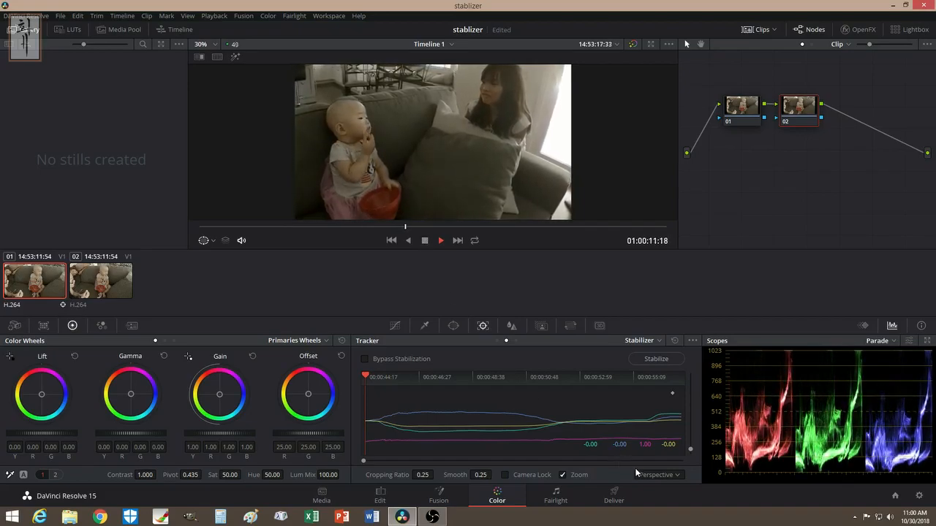
left_click(424, 242)
left_click_drag(498, 228, 212, 228)
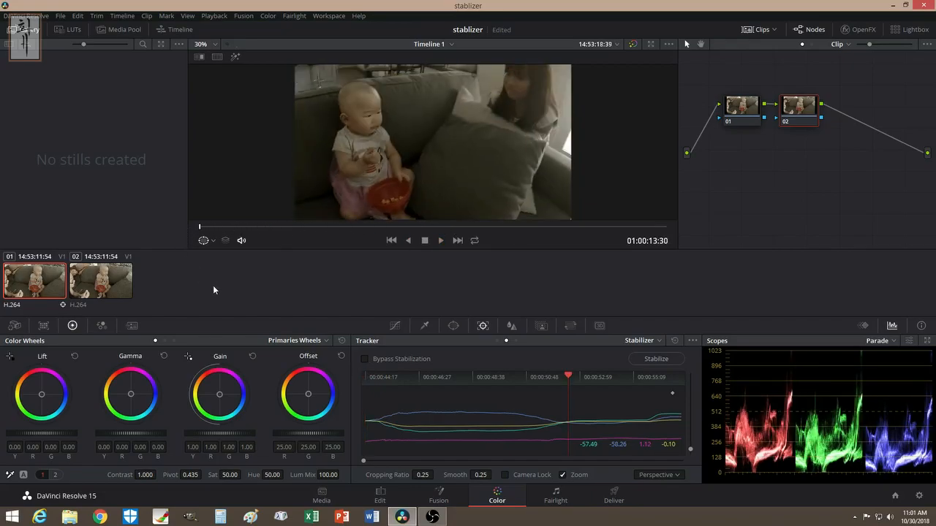
key("Home")
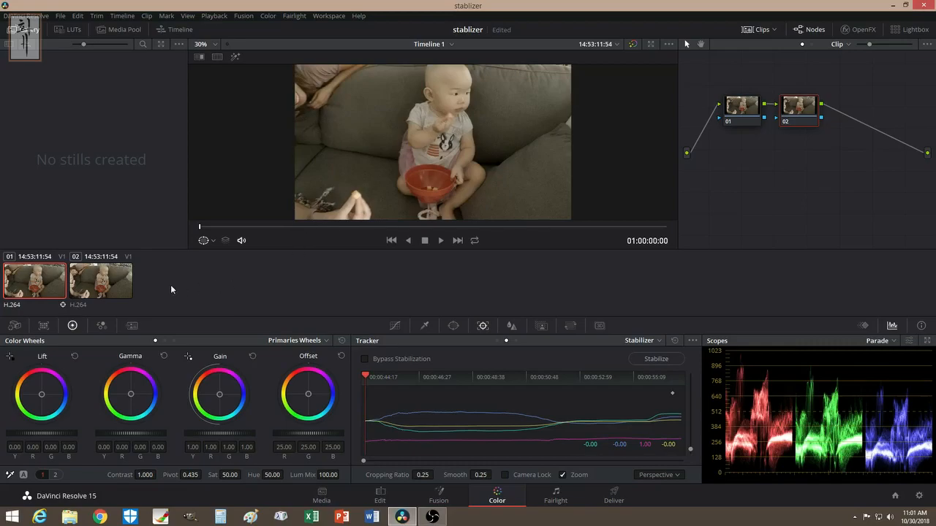
- Select the unstabilized clip 02, play it for comparison, then scrub back
left_click(103, 284)
left_click(441, 240)
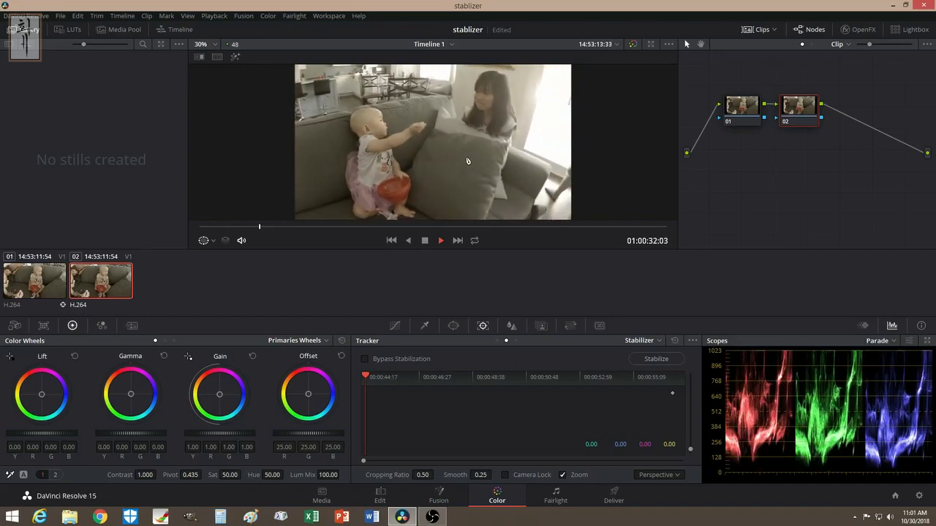
left_click(427, 241)
left_click_drag(276, 228, 190, 230)
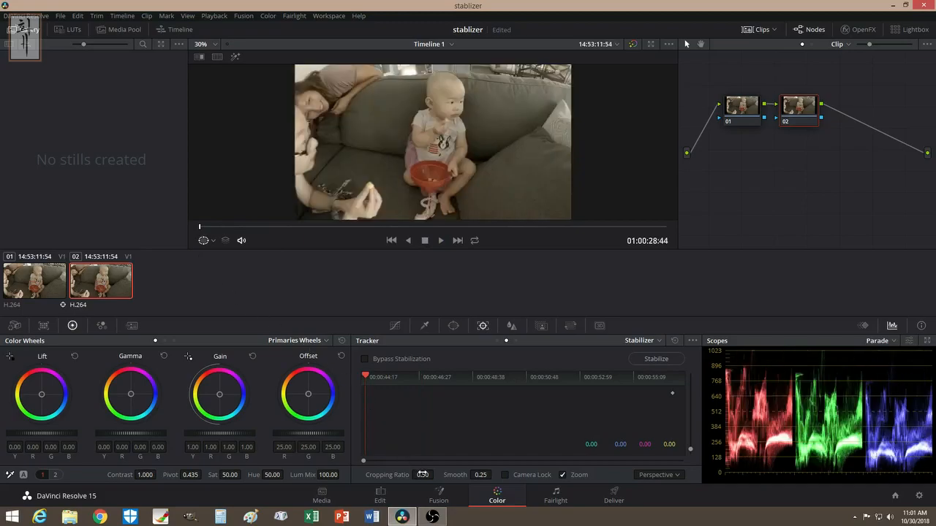
- Set clip 02's stabilizer to Cropping Ratio 0.25 with the Similarity motion model
left_click_drag(423, 475, 416, 476)
left_click(655, 477)
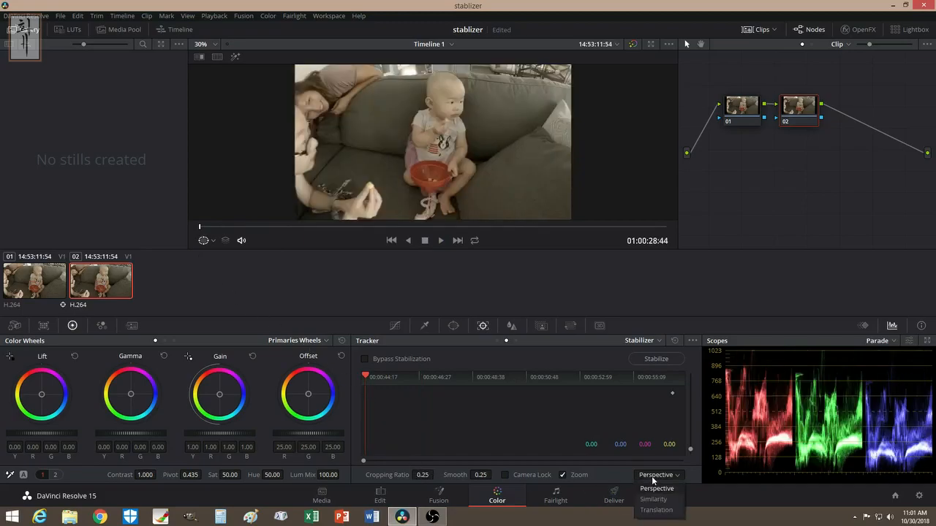
left_click(654, 501)
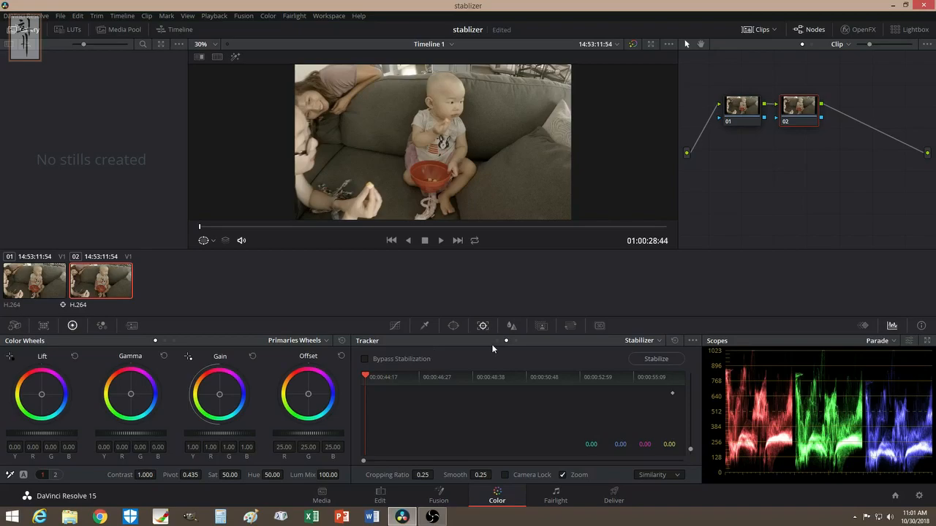
- Run Stabilize on clip 02 using the Similarity model
left_click(656, 359)
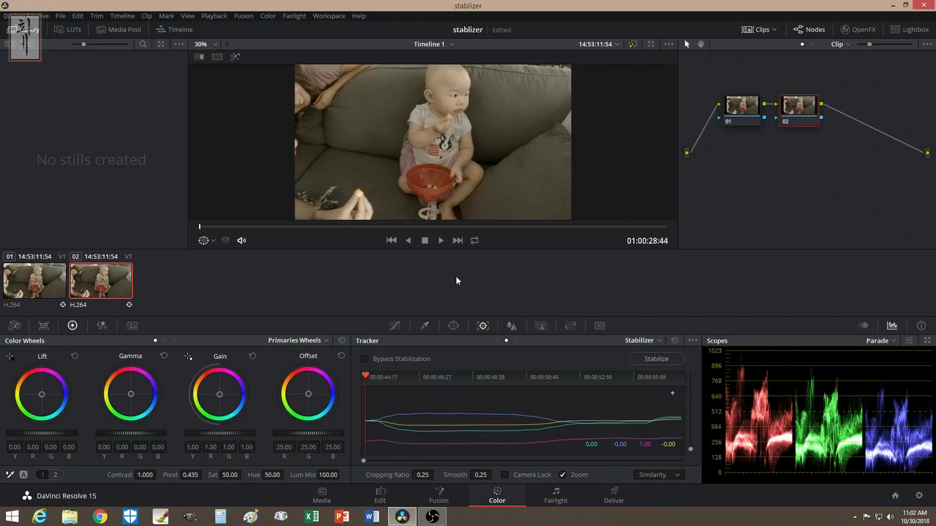
- Preview the stabilized clip 02, then switch the viewer to clip 01
left_click(441, 241)
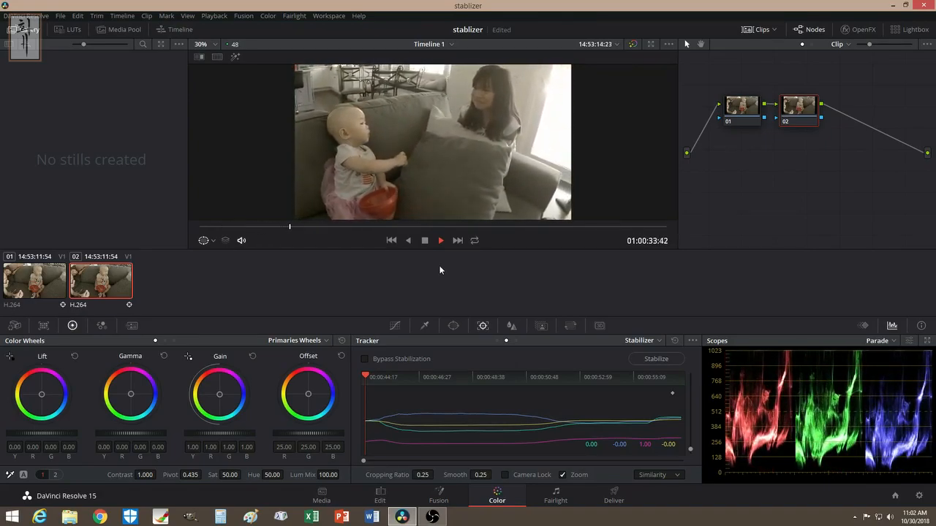
left_click(425, 242)
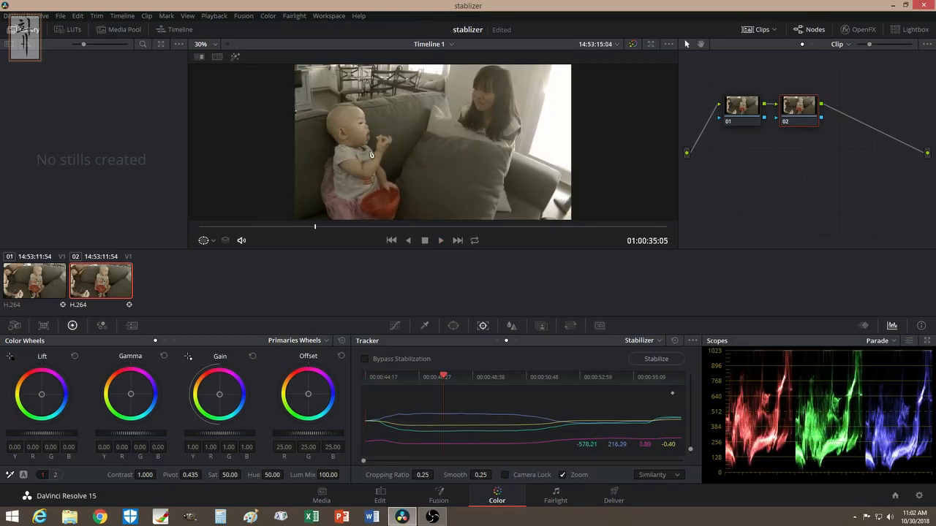
left_click(49, 279)
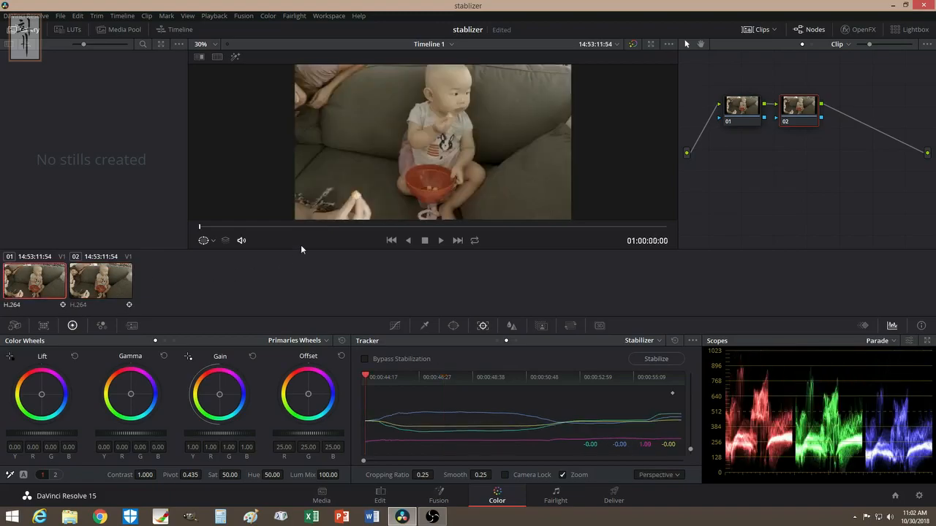
left_click(442, 240)
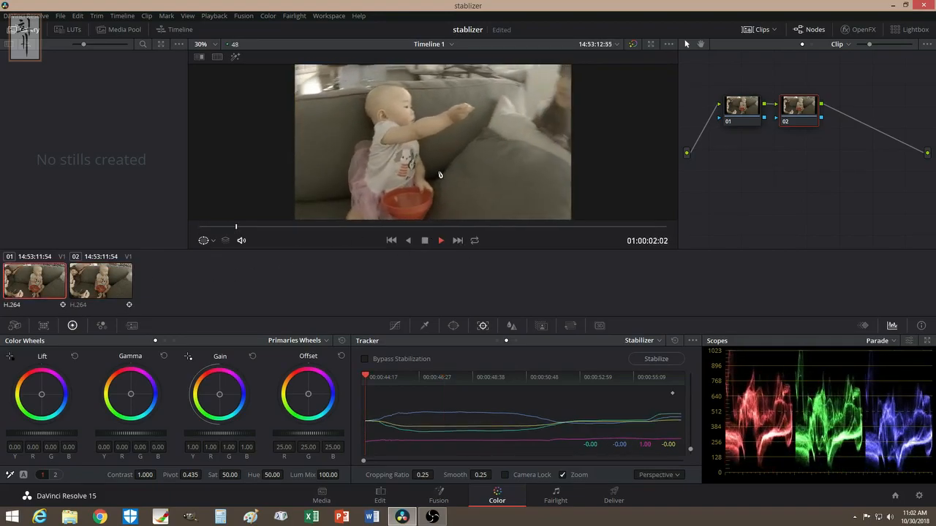
left_click(425, 240)
left_click(655, 475)
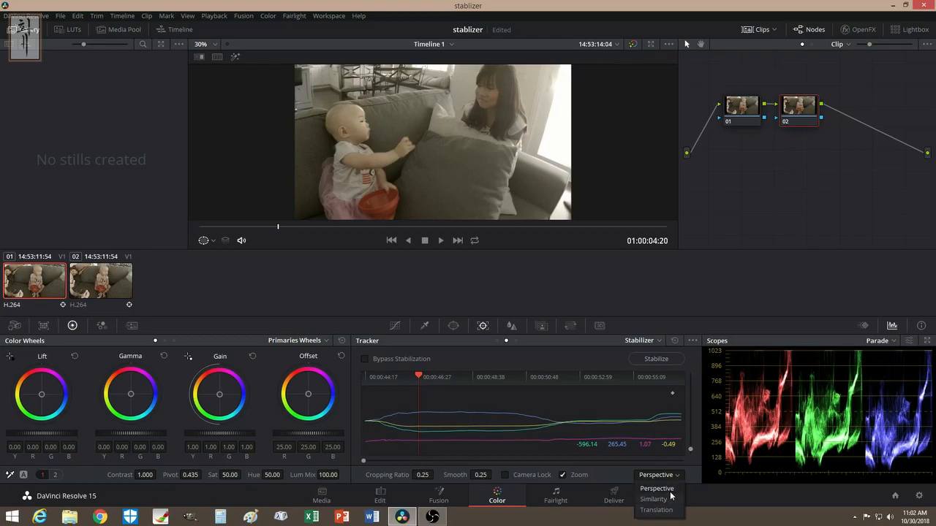
left_click(297, 280)
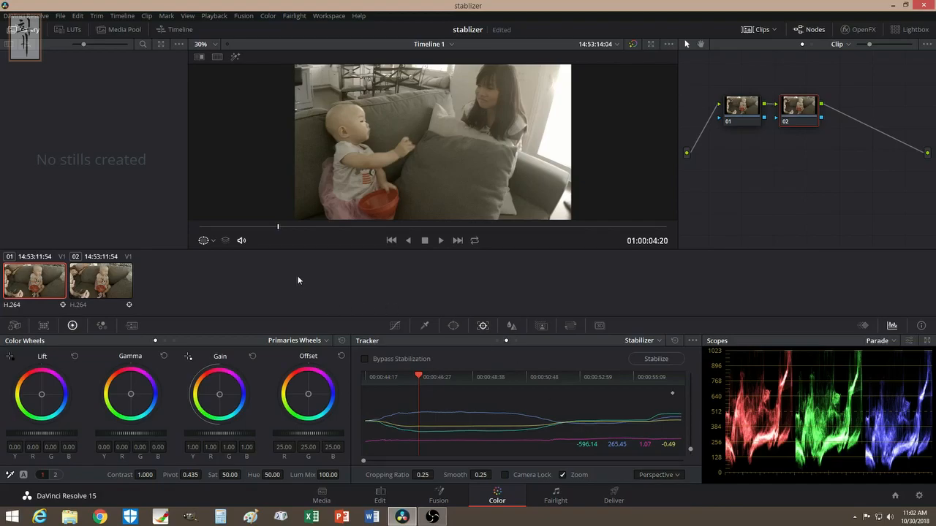
left_click_drag(277, 229, 217, 234)
left_click(441, 241)
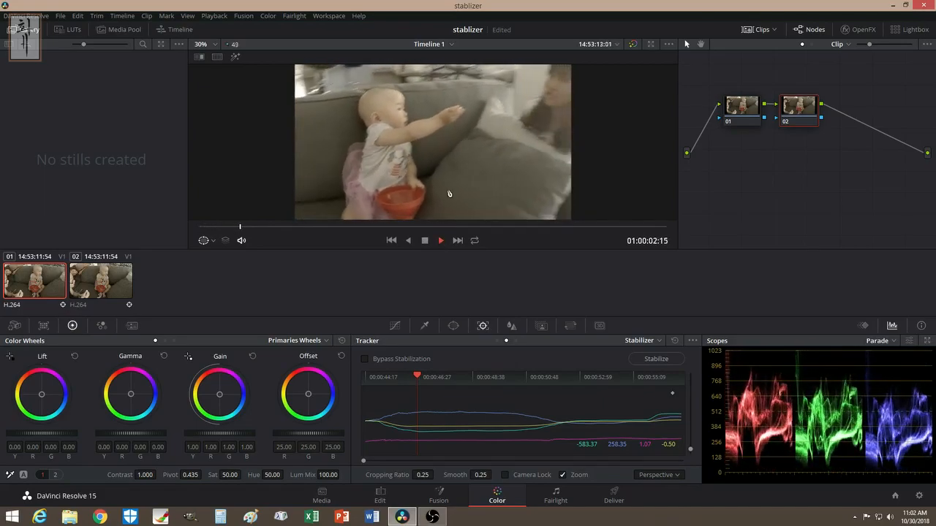
left_click(425, 240)
- Select the Similarity-stabilized clip 02 and play it through for comparison
left_click(111, 280)
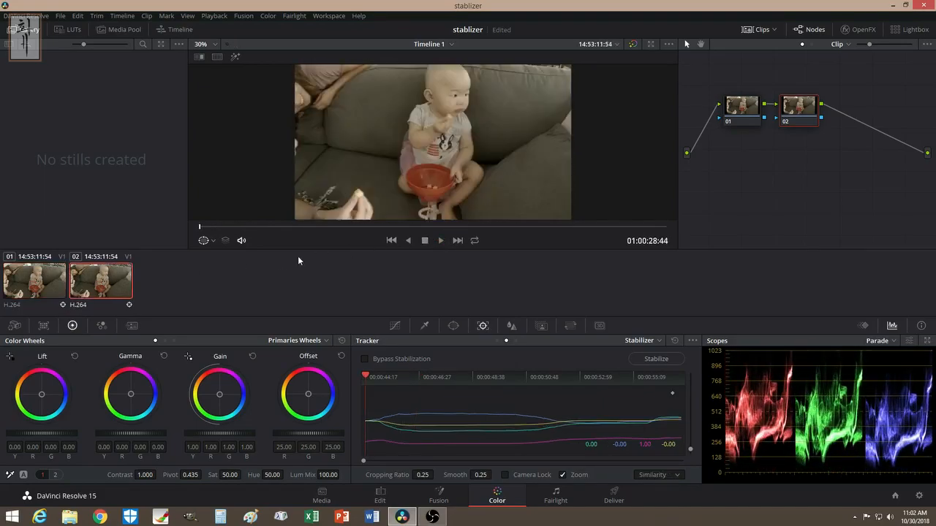
left_click(442, 240)
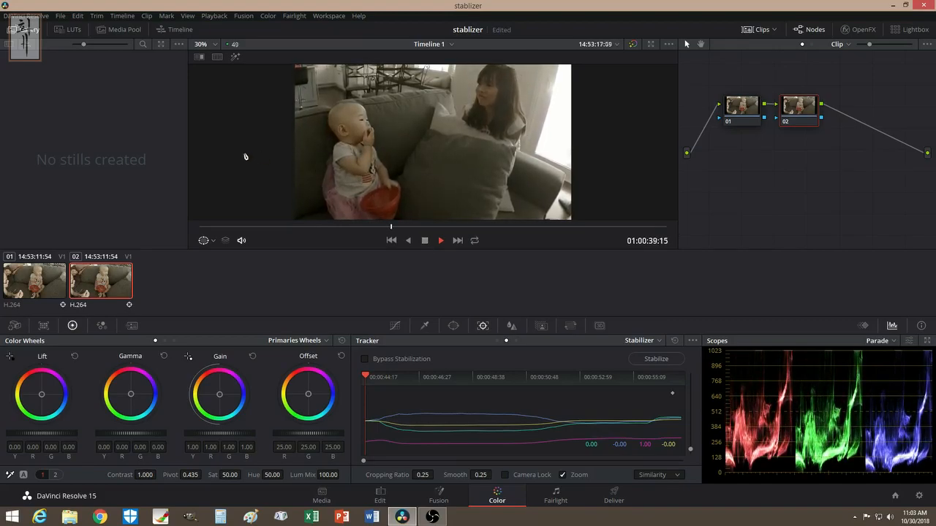
left_click(440, 239)
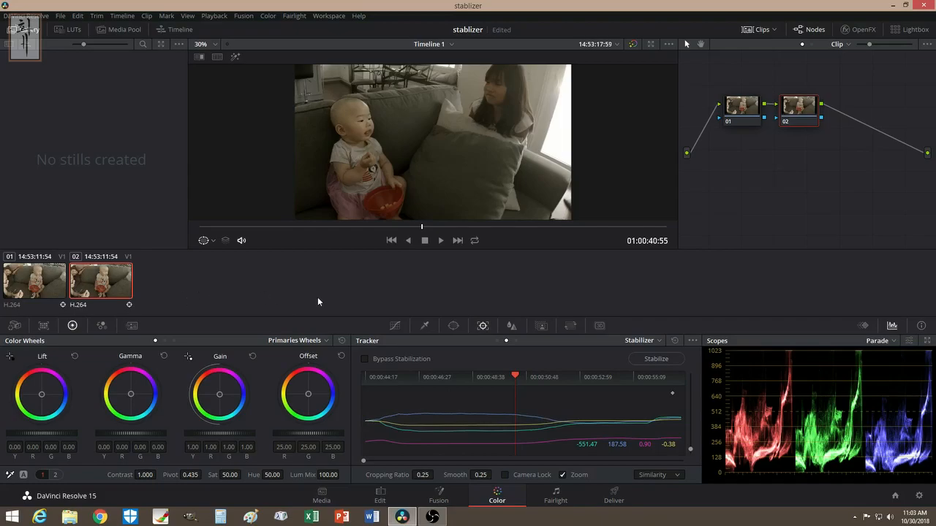
left_click(651, 475)
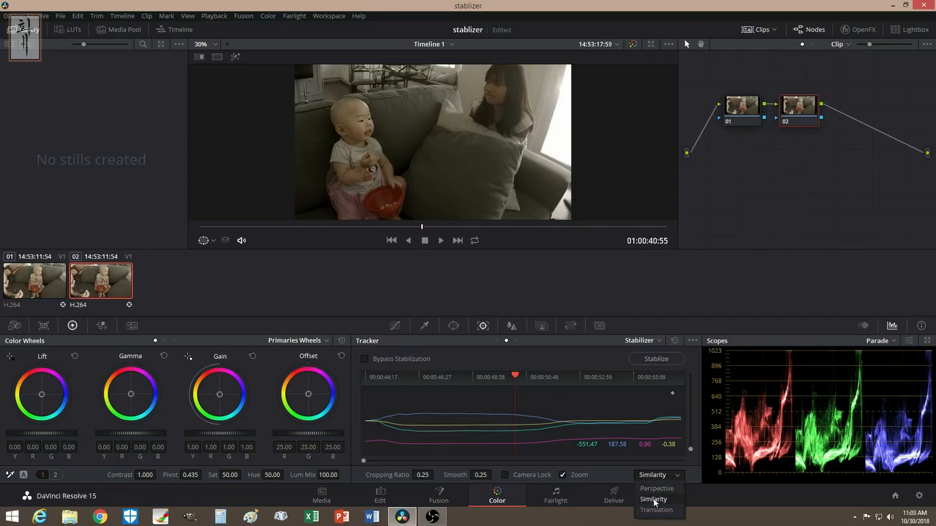
left_click(654, 501)
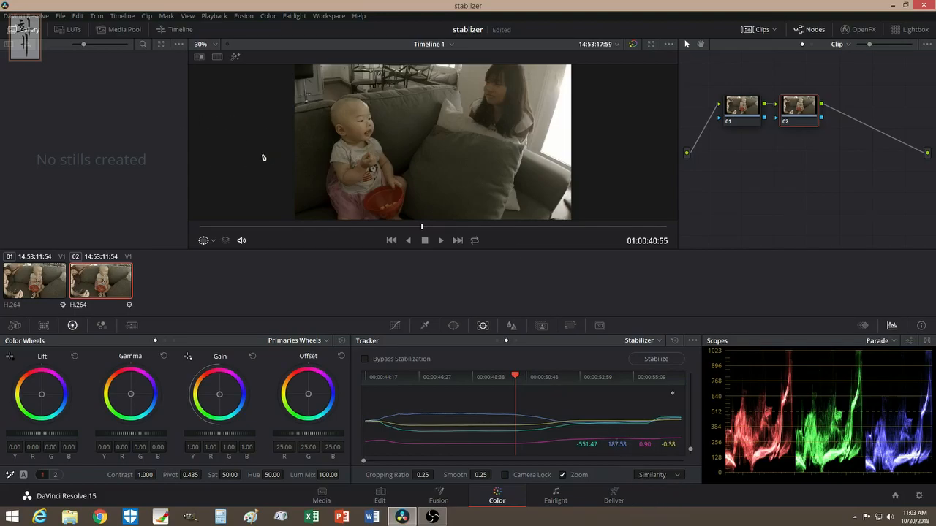